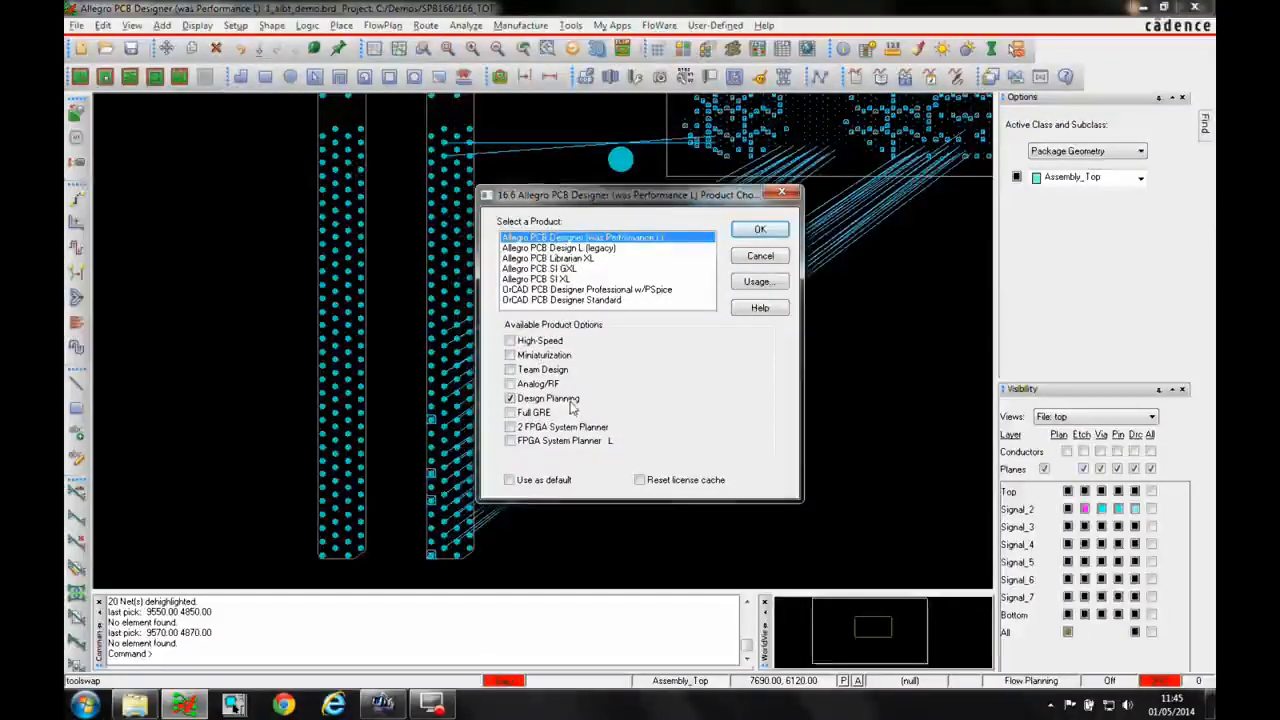
# - Load Allegro PCB Designer (was Performance L) with the Design Planning option
pyautogui.click(760, 231)
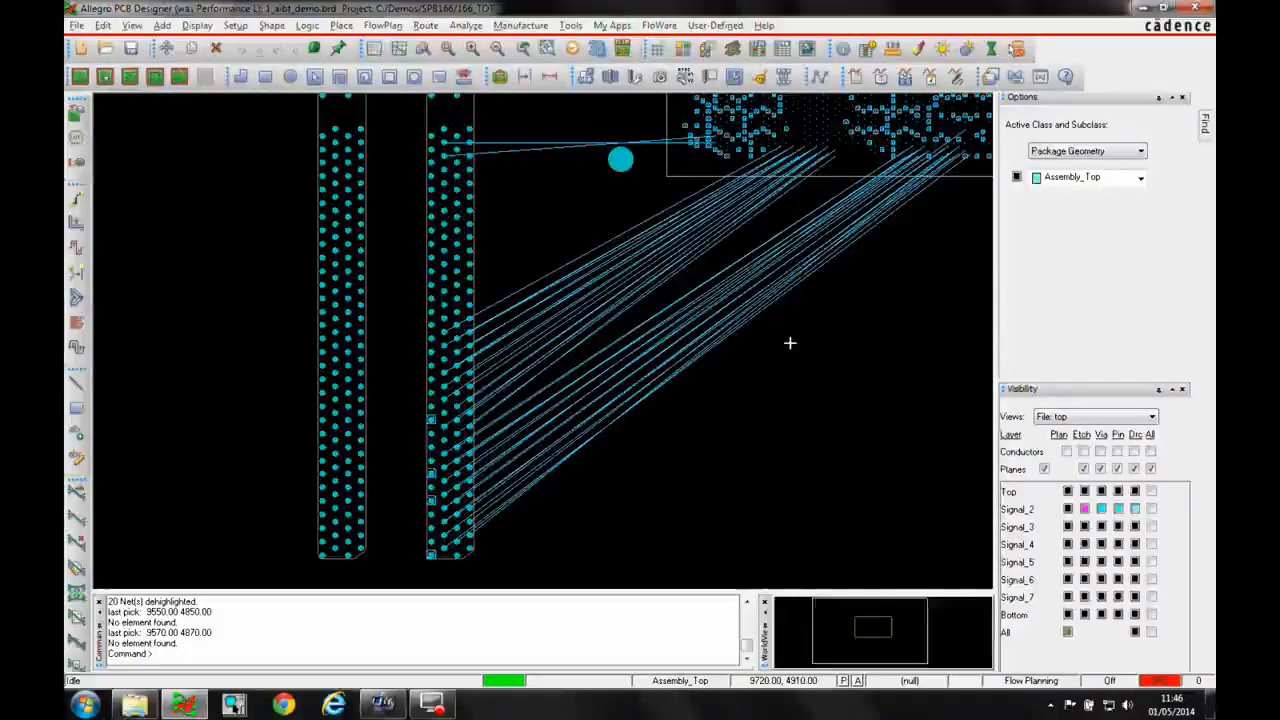
# - Show the bundle flows on the Signal_2 plan layer and hide all ratsnest lines
pyautogui.click(1067, 509)
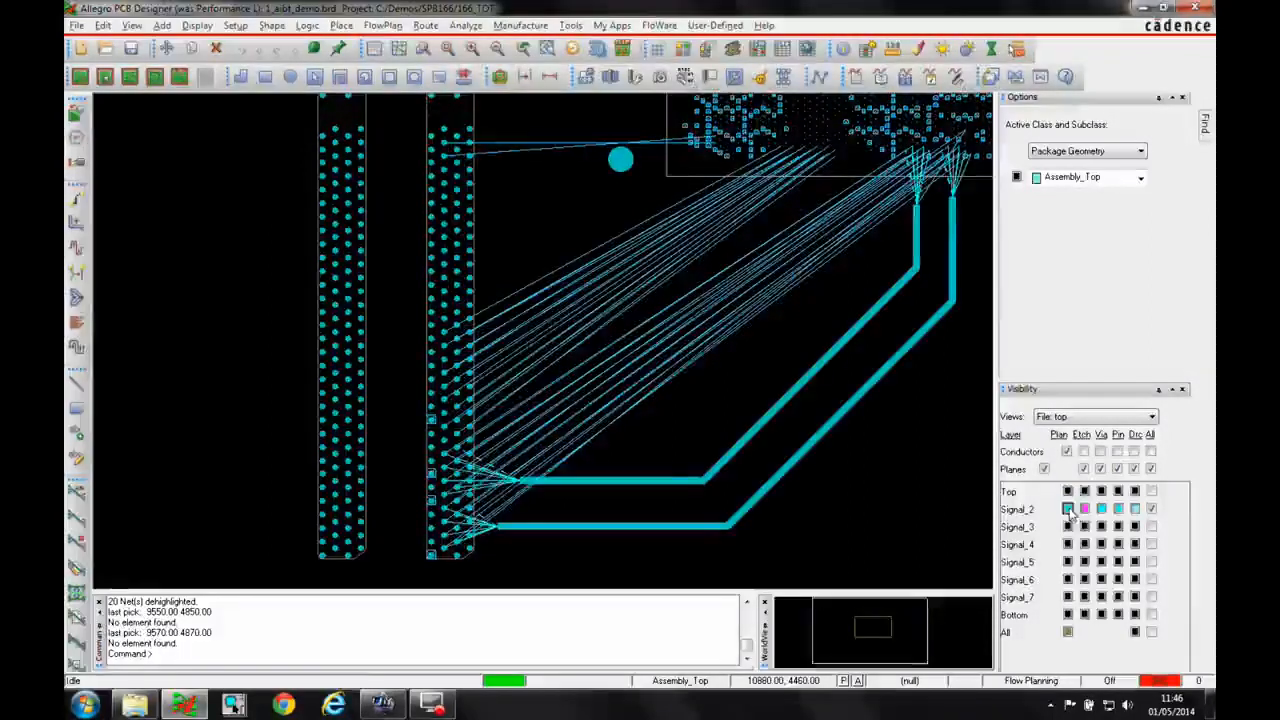
pyautogui.click(374, 49)
pyautogui.click(560, 506)
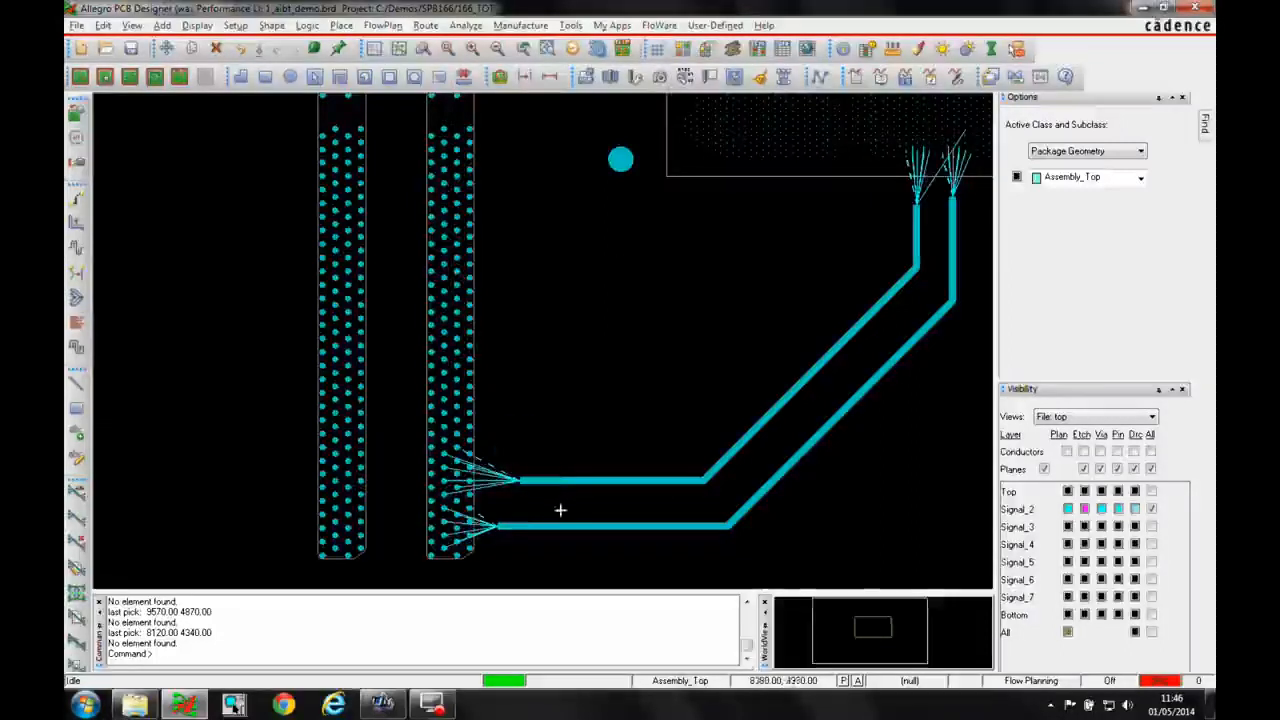
# - Move the upper bundle's connector end closer to the pins and shift its bend up so the segment runs horizontally
pyautogui.scroll(2, 563, 508)
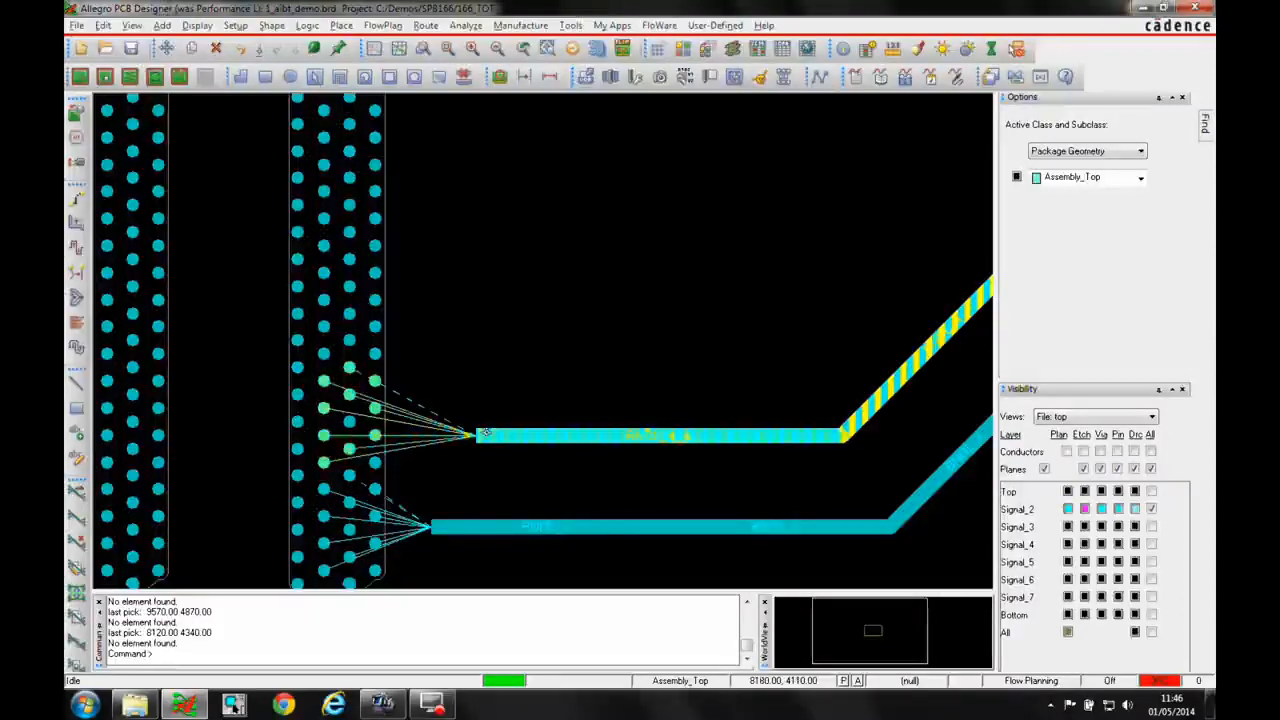
pyautogui.moveTo(484, 432)
pyautogui.mouseDown()
pyautogui.moveTo(437, 437)
pyautogui.moveTo(465, 430)
pyautogui.moveTo(450, 416)
pyautogui.mouseUp()
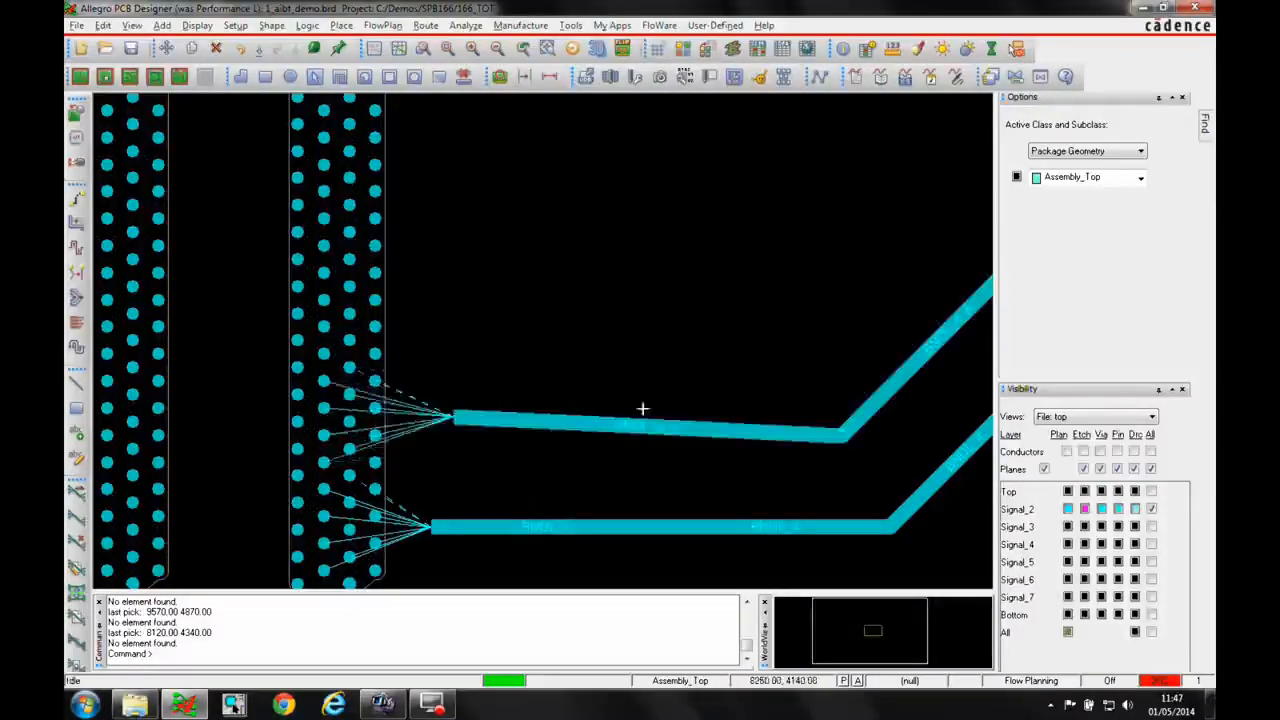
pyautogui.moveTo(840, 435)
pyautogui.mouseDown()
pyautogui.moveTo(843, 400)
pyautogui.moveTo(865, 410)
pyautogui.mouseUp()
pyautogui.rightClick(604, 329)
pyautogui.click(601, 313)
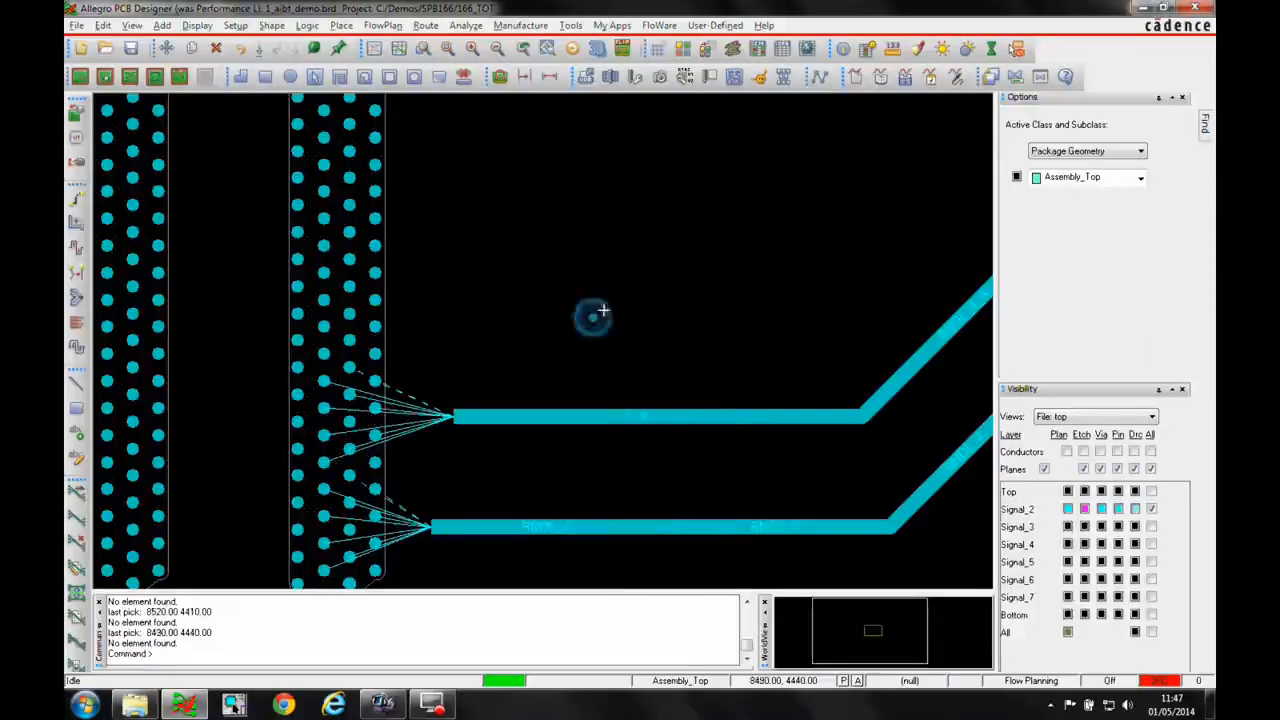
# - Open a split view framing the bundles' connector ends, with the main view framing their ends at the large pin array
pyautogui.click(132, 25)
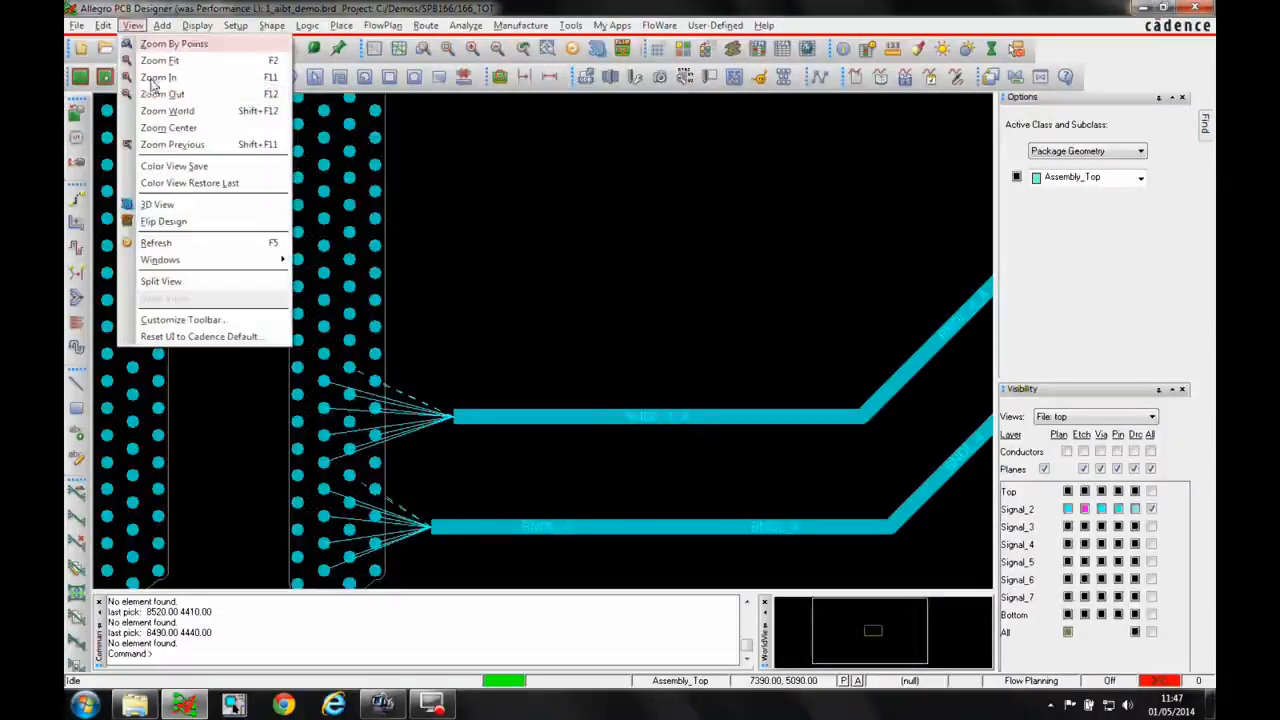
pyautogui.click(163, 280)
pyautogui.click(289, 514)
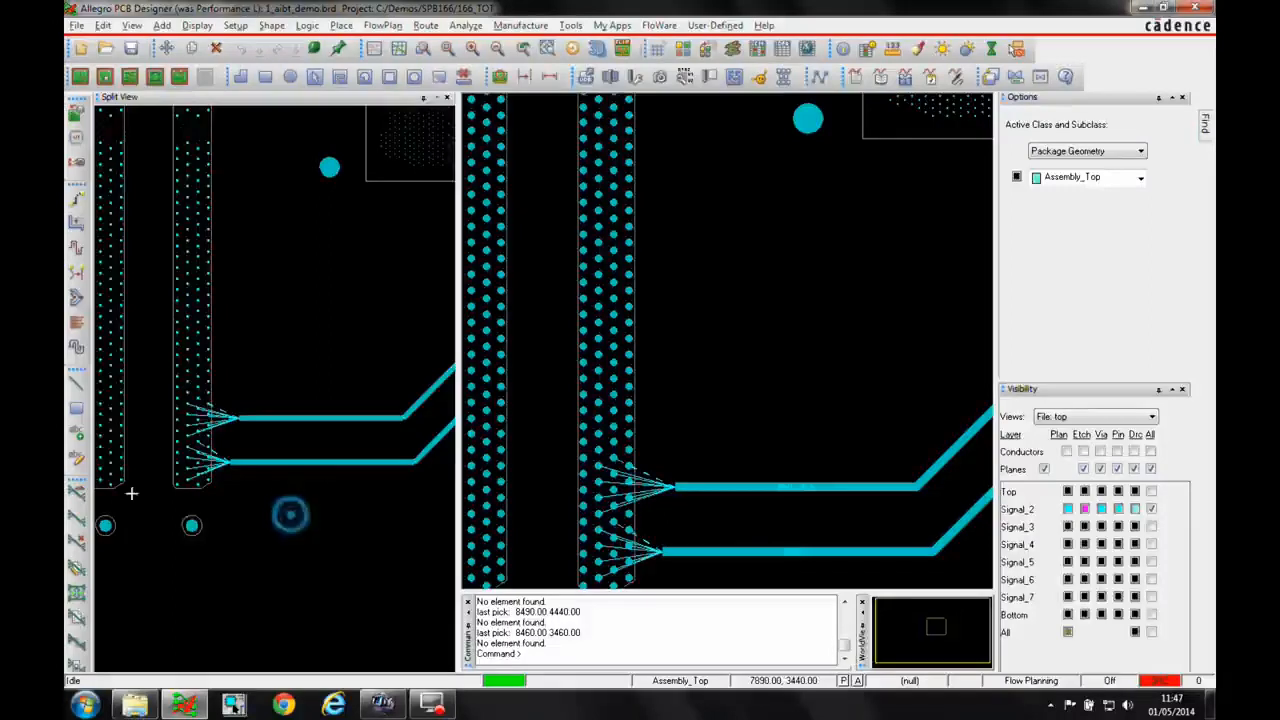
pyautogui.scroll(5, 166, 449)
pyautogui.scroll(-3, 277, 406)
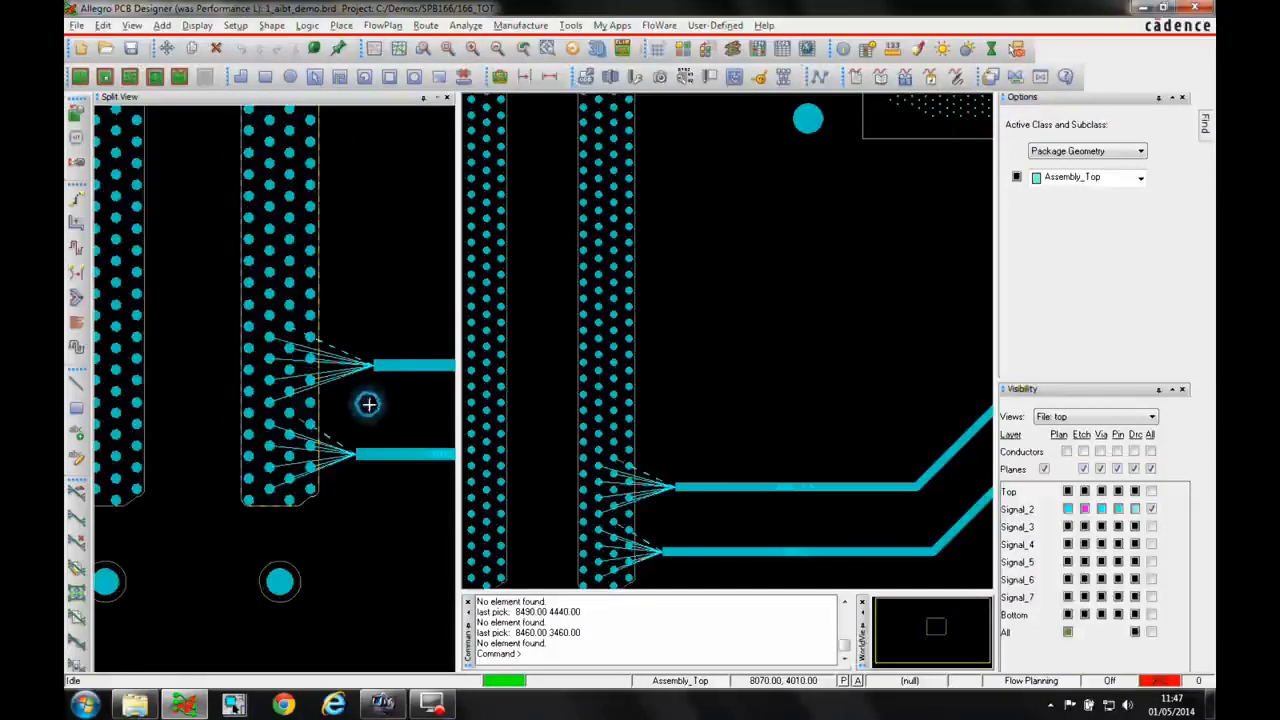
pyautogui.moveTo(363, 408); pyautogui.dragTo(333, 380, button='middle')
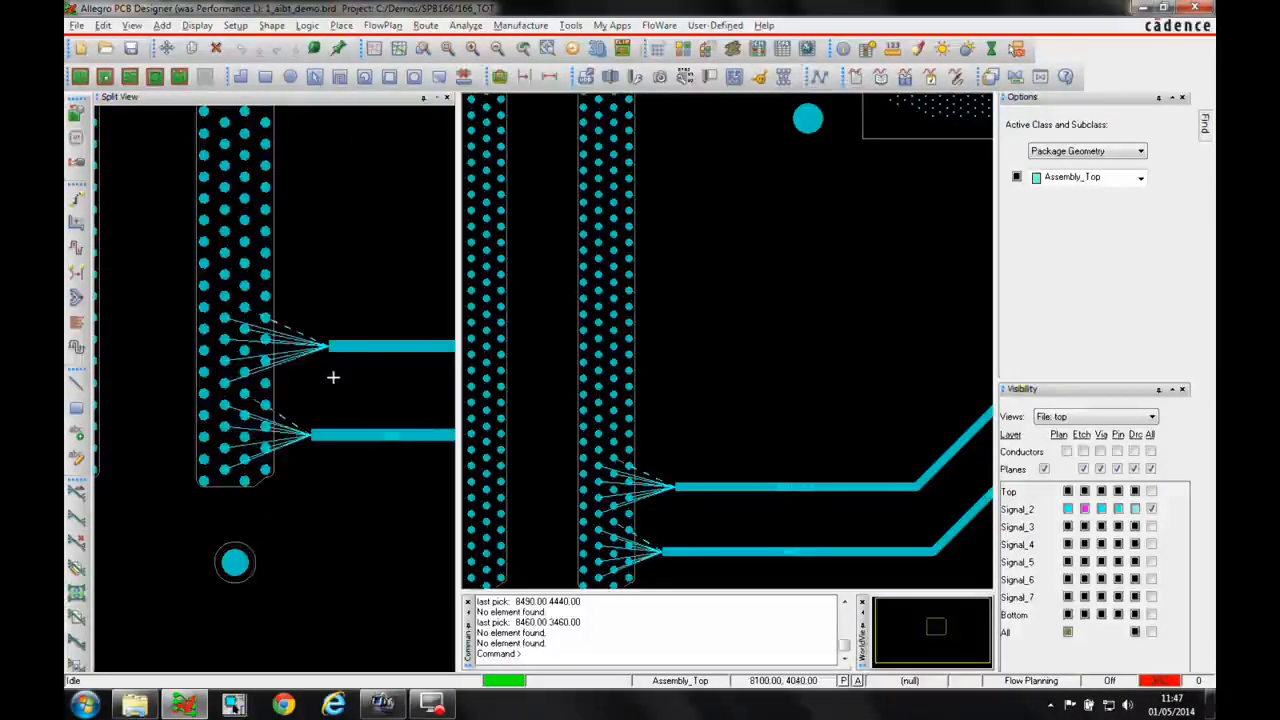
pyautogui.scroll(1, 333, 378)
pyautogui.moveTo(911, 277); pyautogui.dragTo(622, 352, button='middle')
pyautogui.scroll(2, 737, 275)
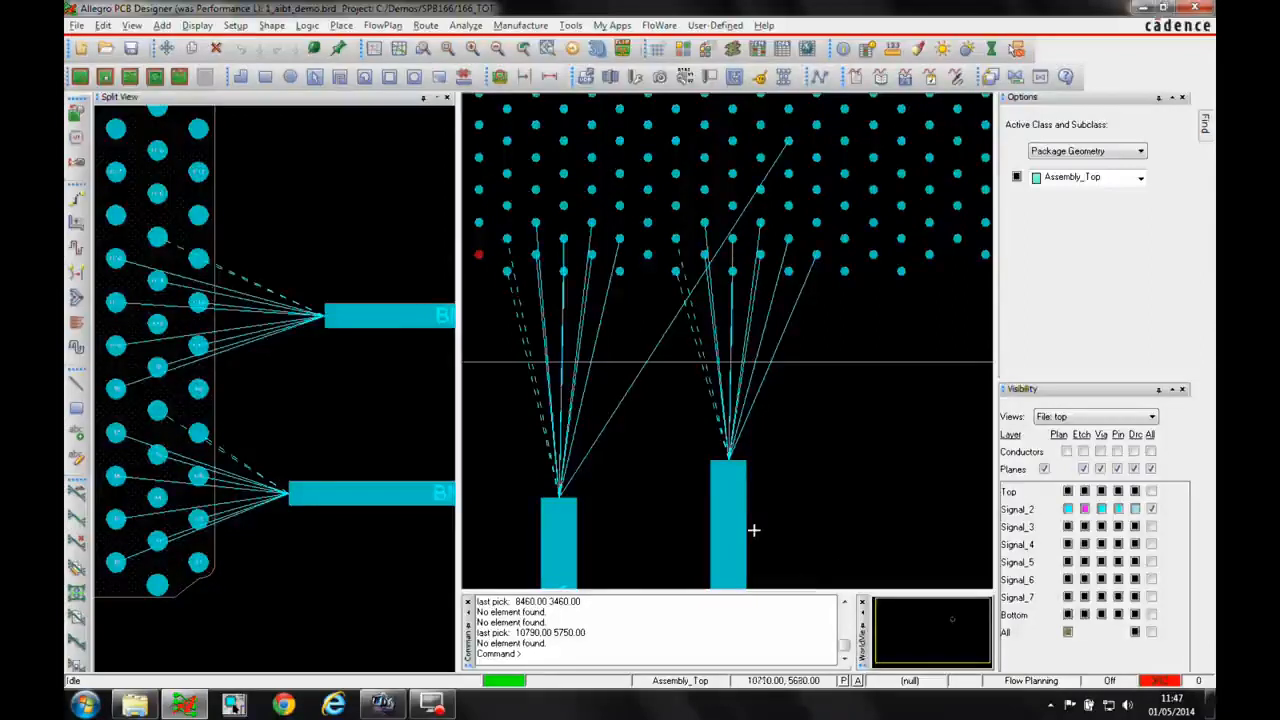
# - Run Auto-I BreakOut Both Ends on the two bundles together
pyautogui.moveTo(516, 526); pyautogui.dragTo(830, 539)
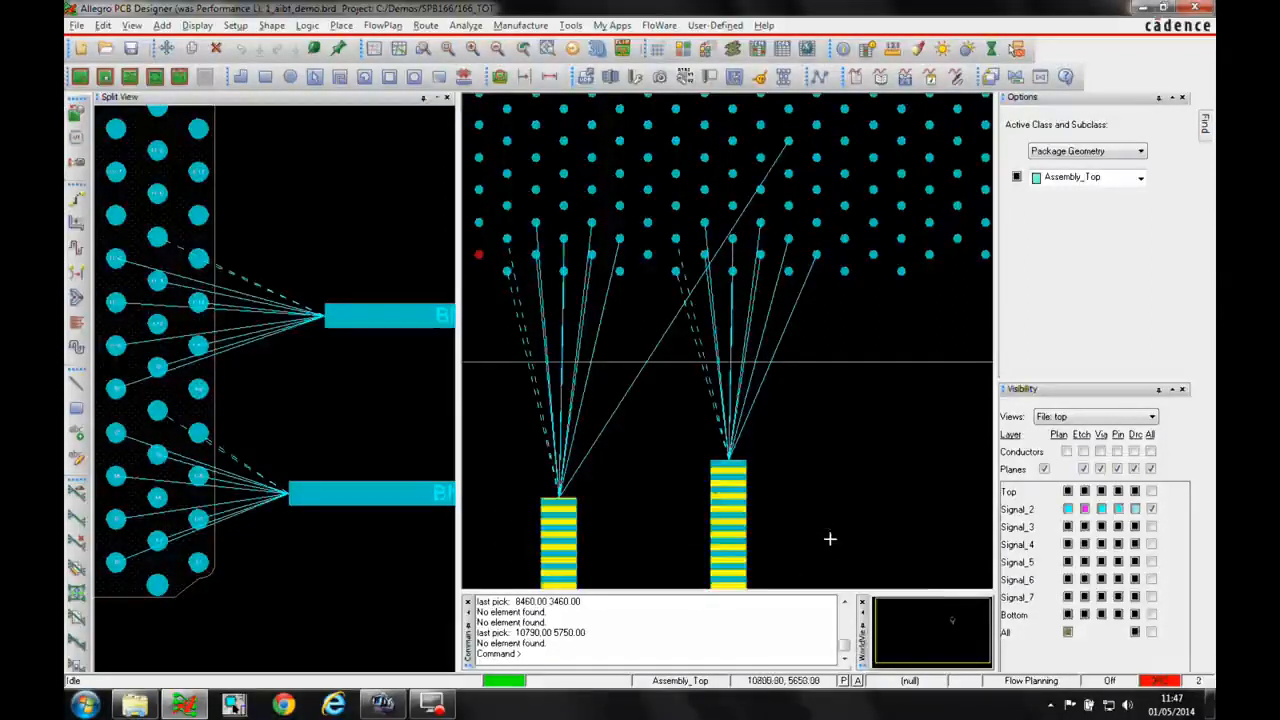
pyautogui.rightClick(732, 519)
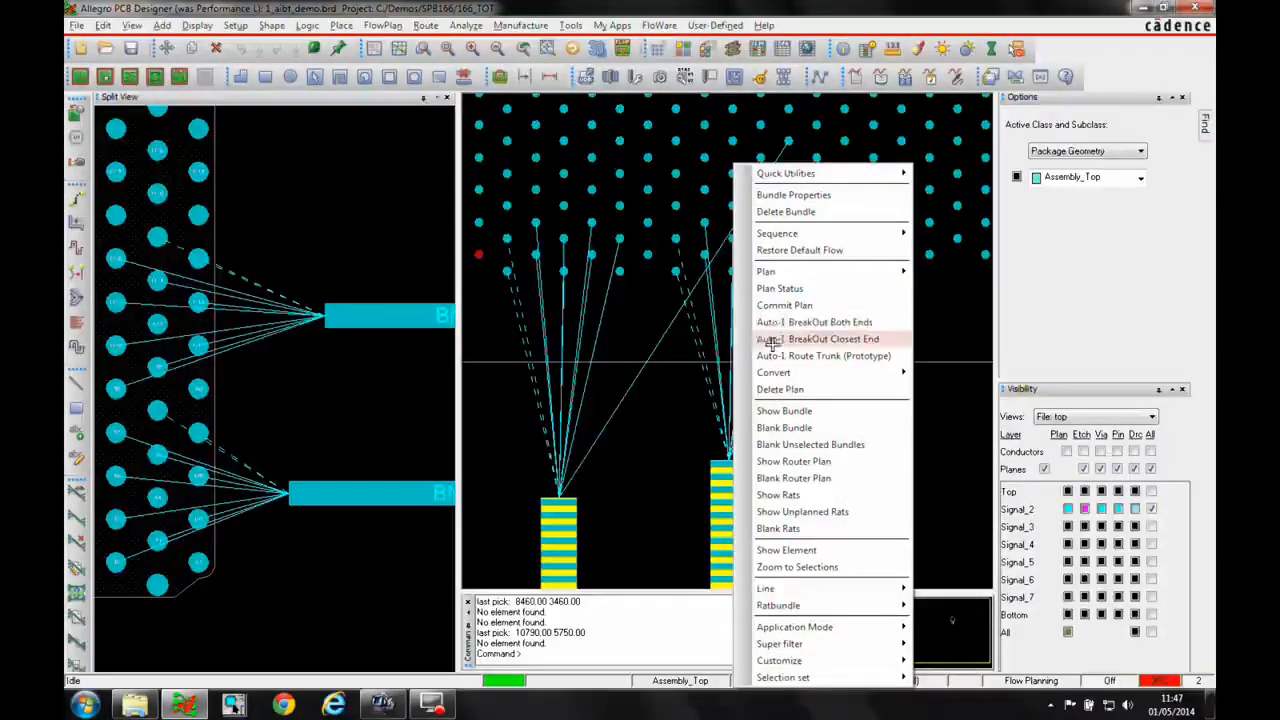
pyautogui.click(835, 324)
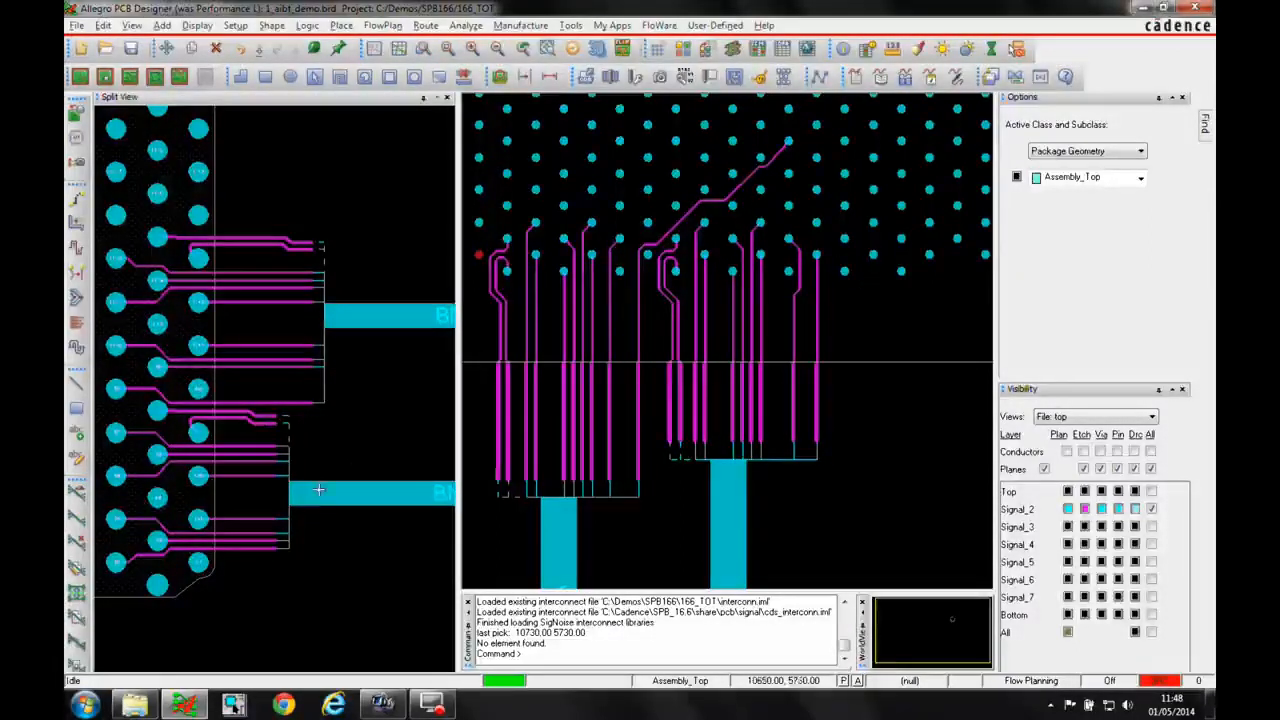
pyautogui.click(372, 451)
pyautogui.rightClick(360, 491)
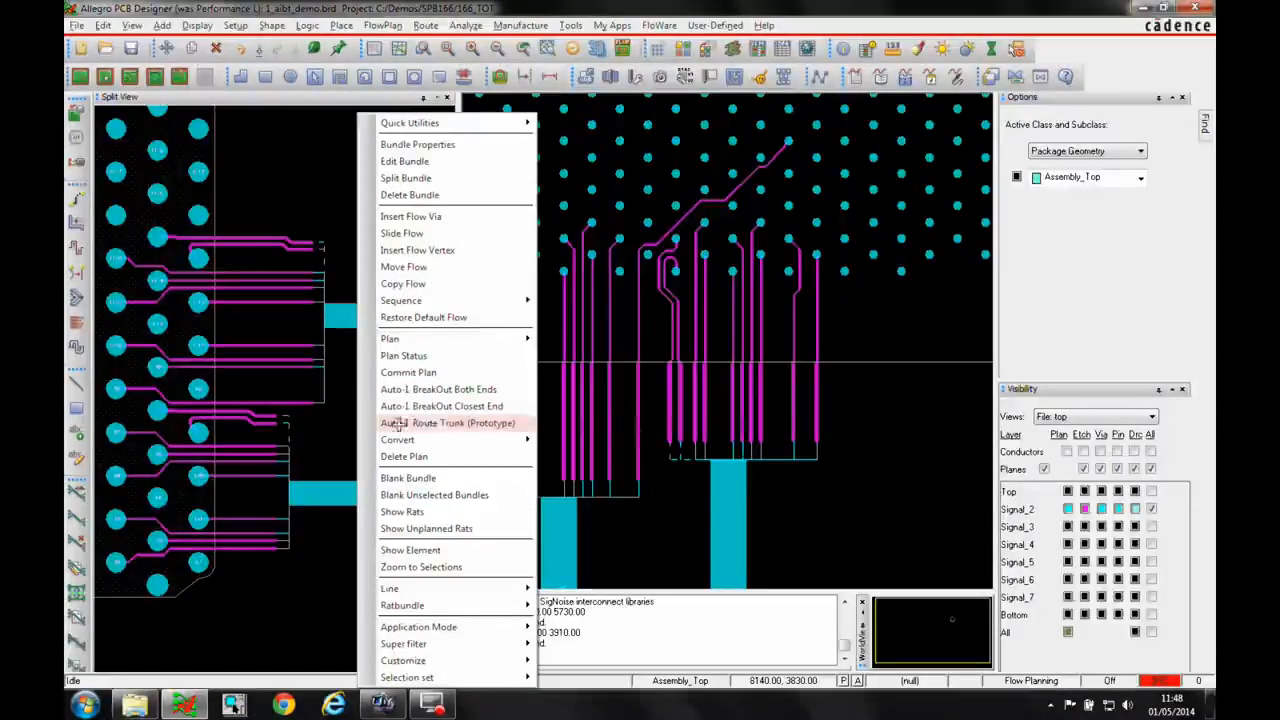
pyautogui.click(315, 447)
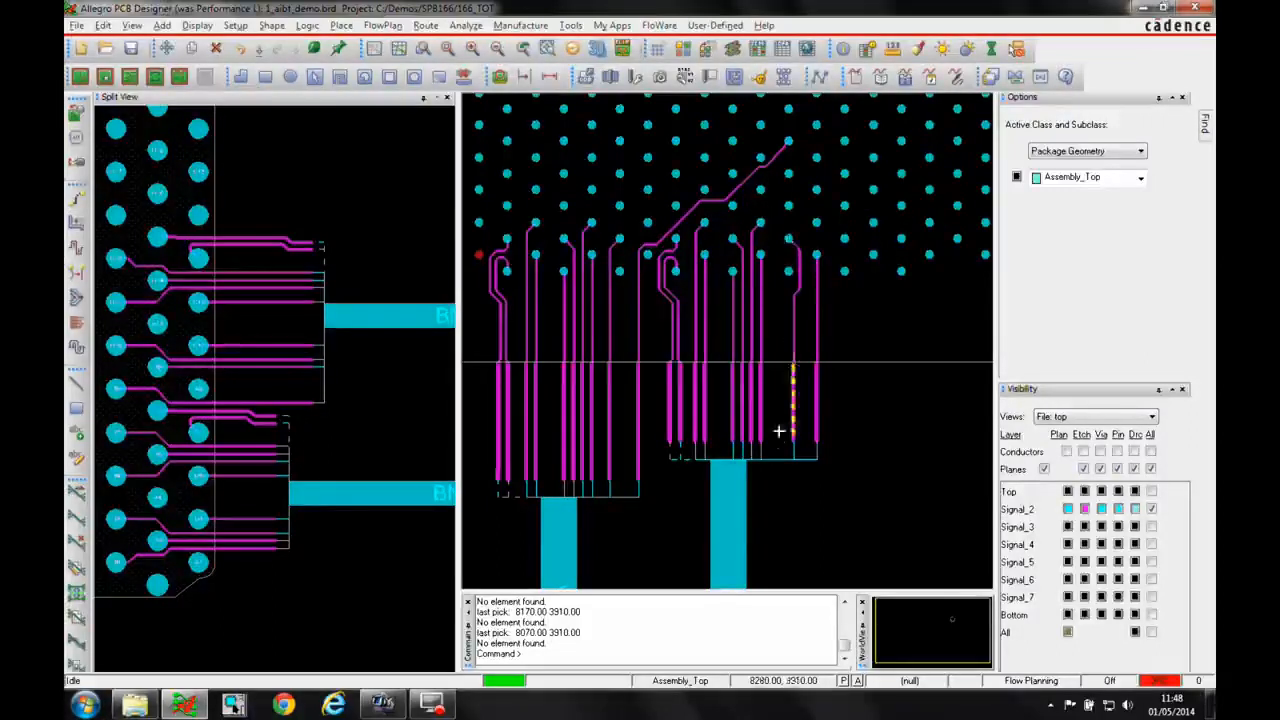
# - Edit the sequence of the rightmost bundle at the pin array, swapping its third and fourth rakes and its fifth and sixth, counted from the right
pyautogui.rightClick(727, 487)
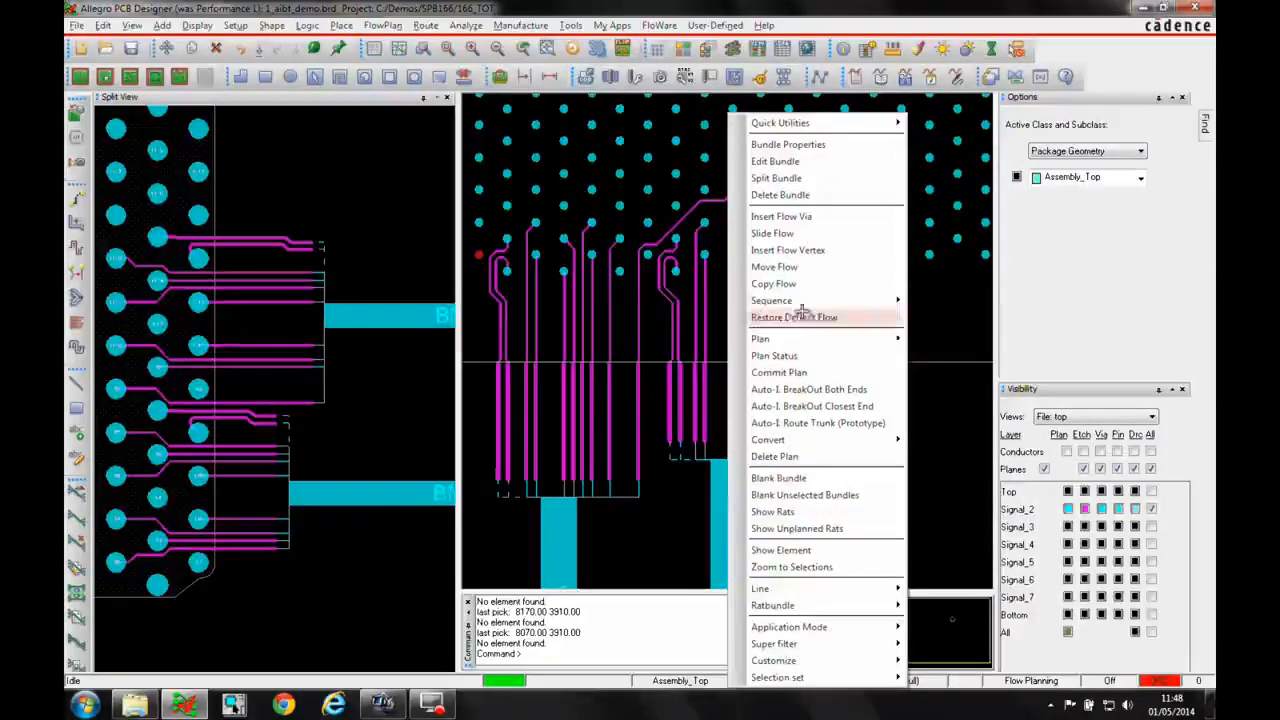
pyautogui.moveTo(798, 301)
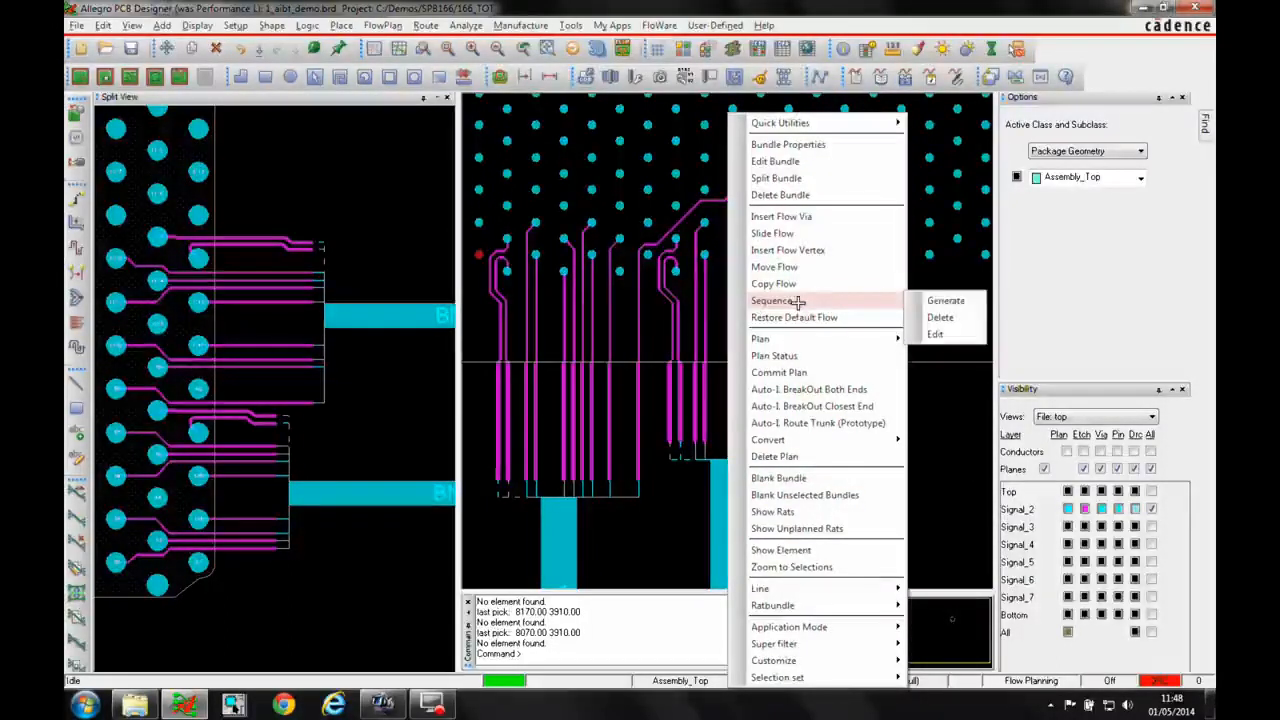
pyautogui.click(936, 334)
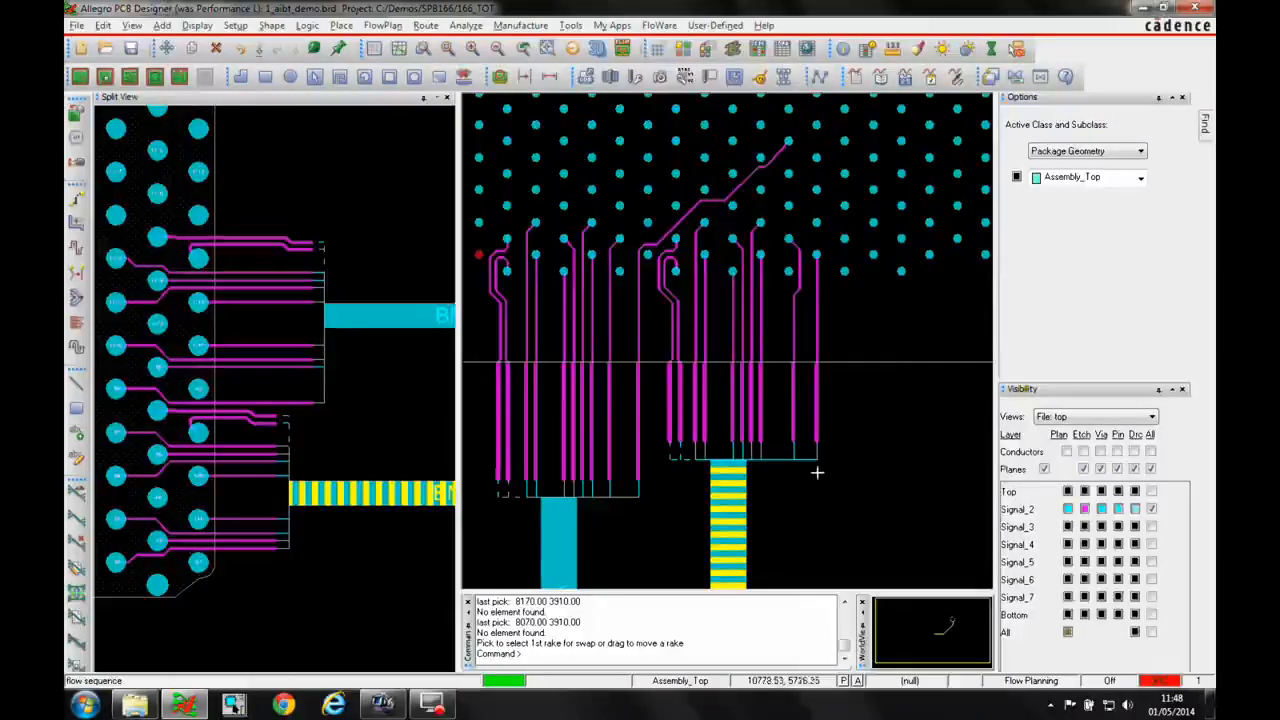
pyautogui.click(753, 443)
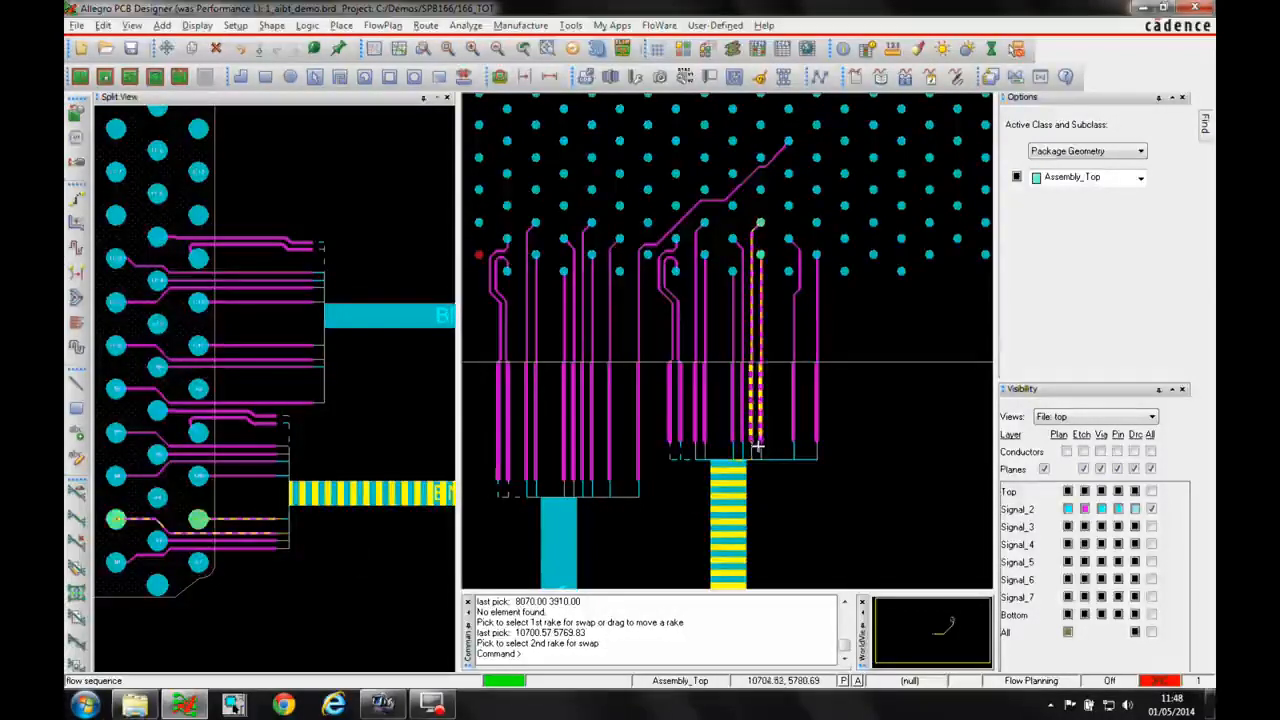
pyautogui.click(760, 446)
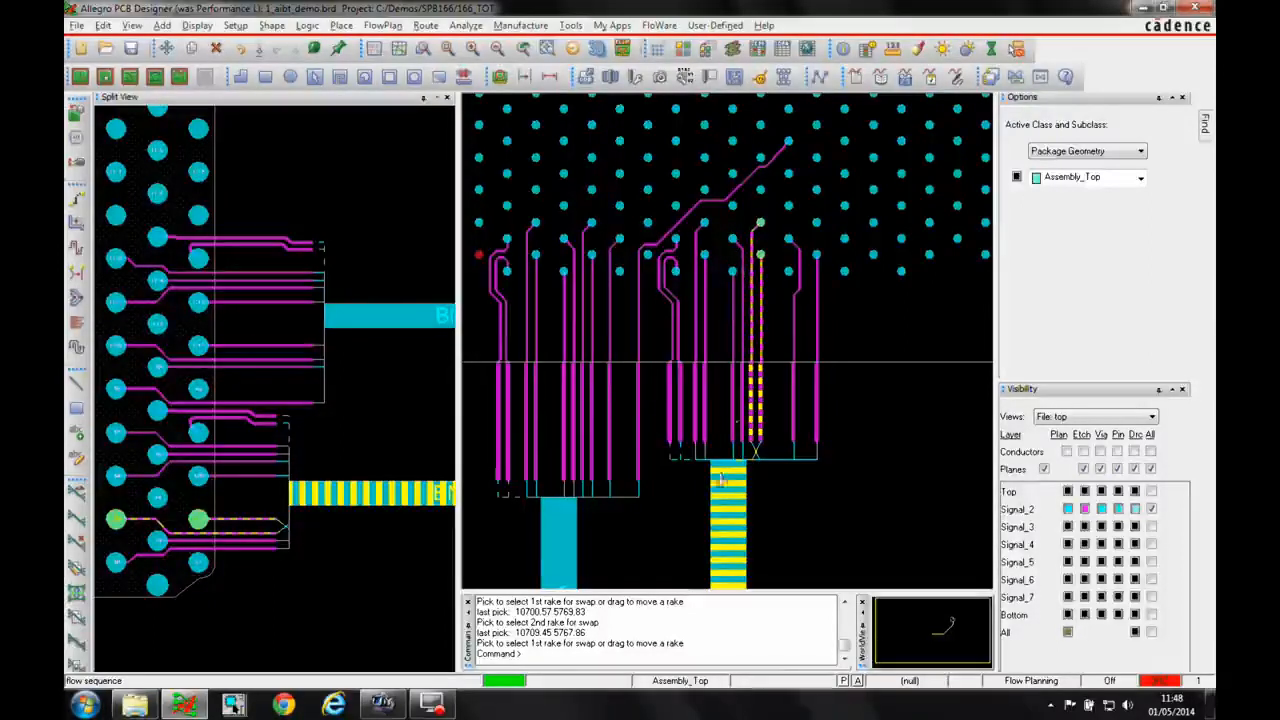
pyautogui.click(743, 447)
pyautogui.click(734, 448)
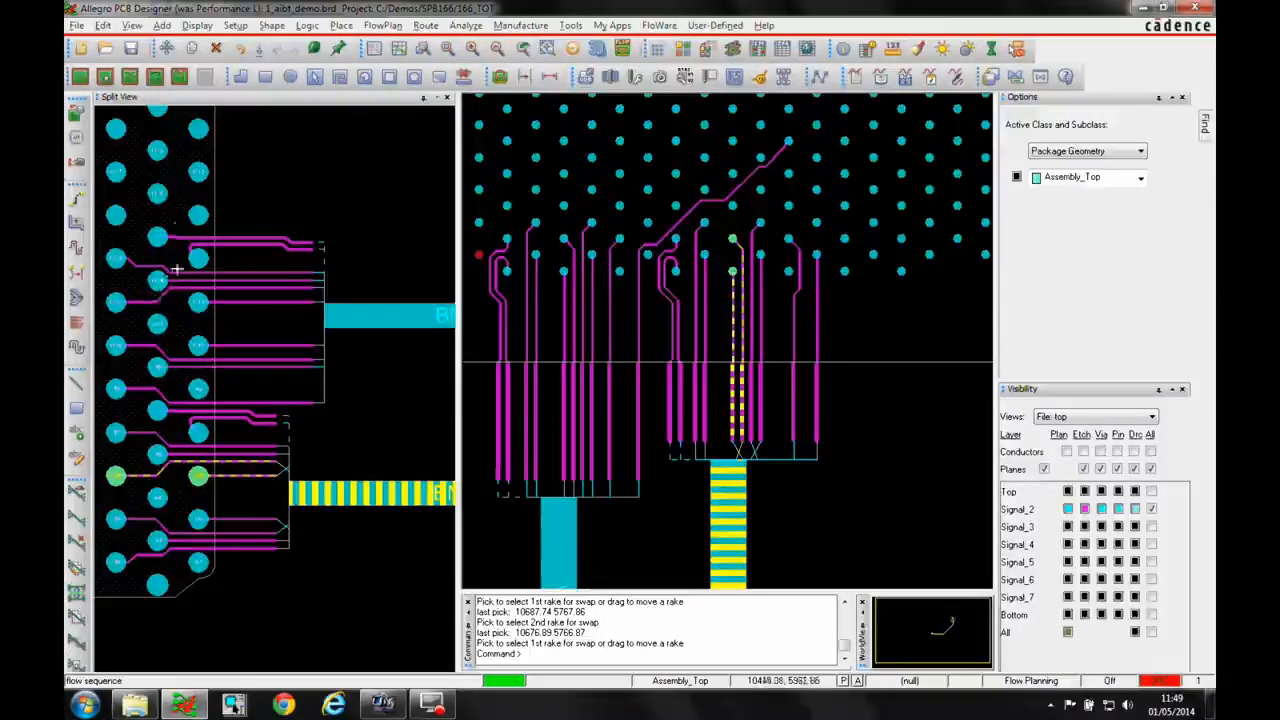
pyautogui.rightClick(848, 397)
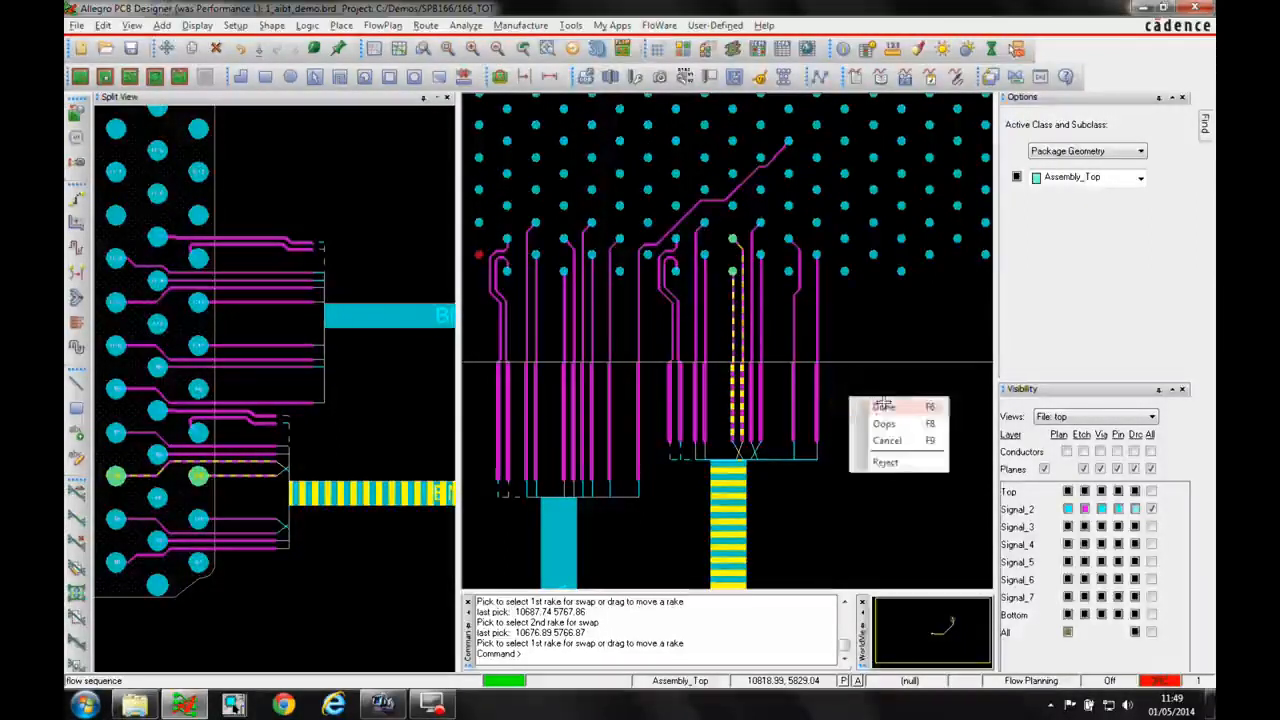
# - Rerun Auto-I BreakOut Both Ends on the bundle with the edited sequence
pyautogui.rightClick(733, 487)
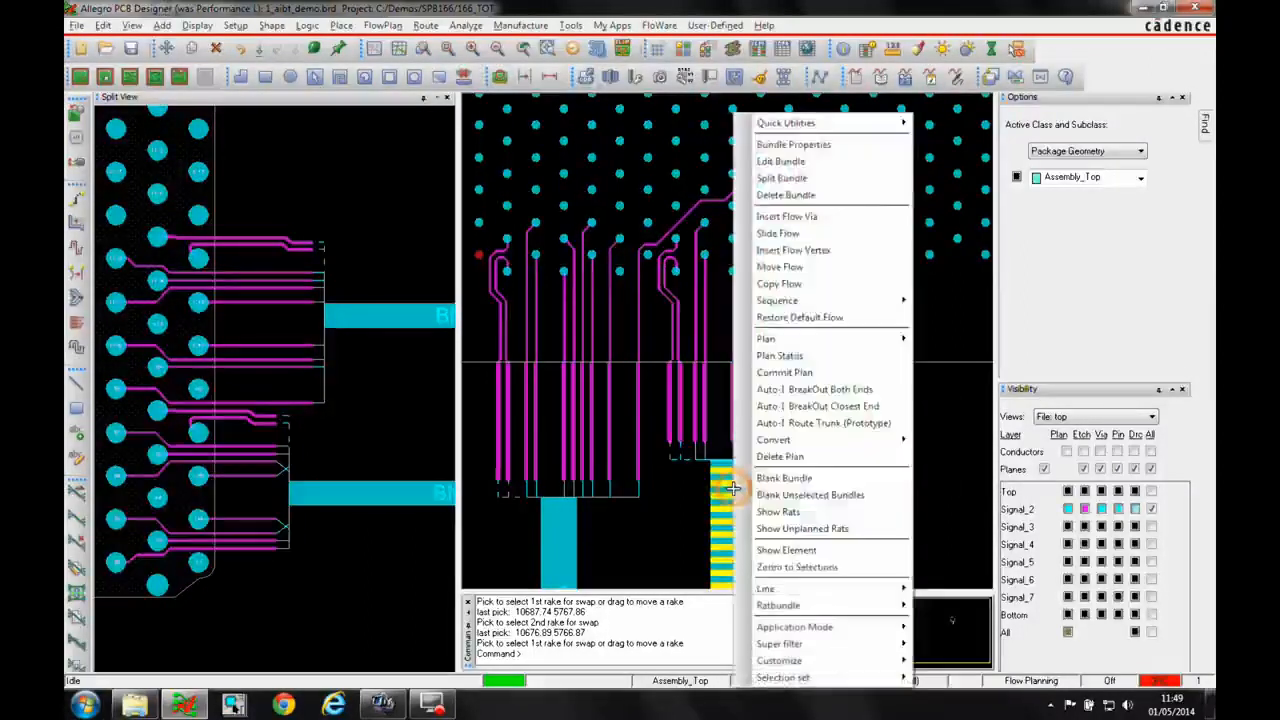
pyautogui.click(818, 390)
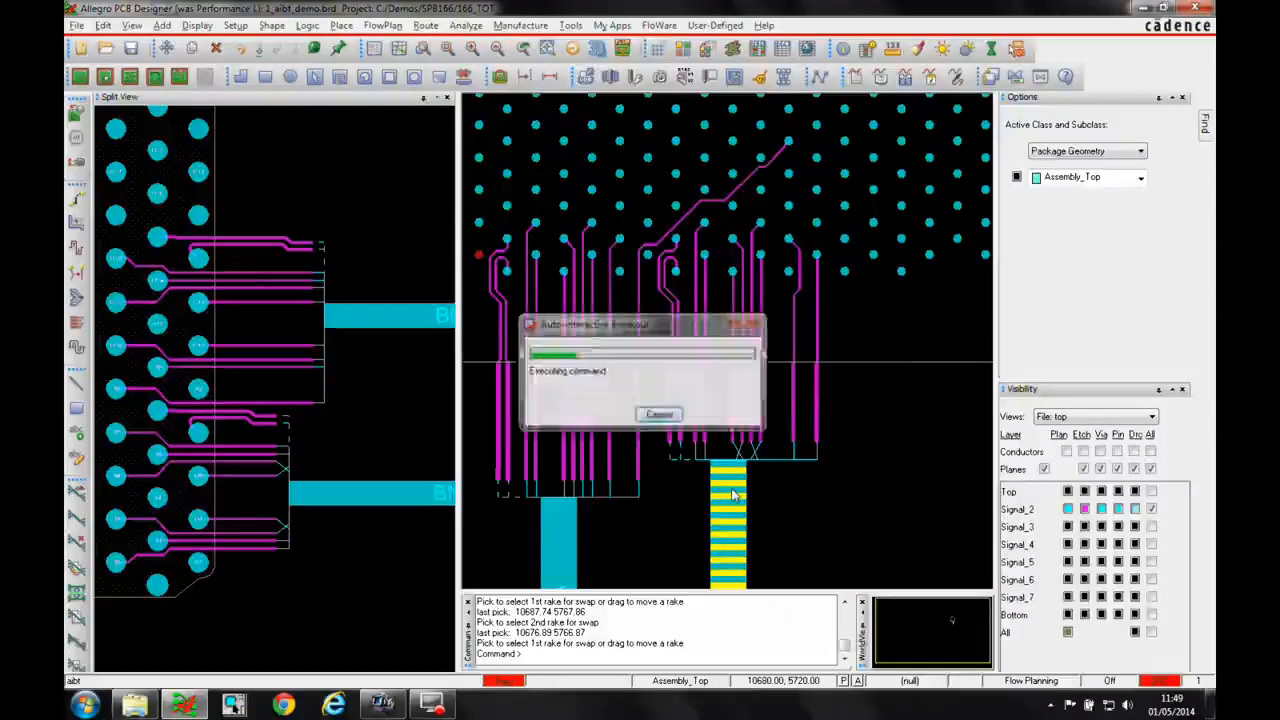
pyautogui.click(904, 449)
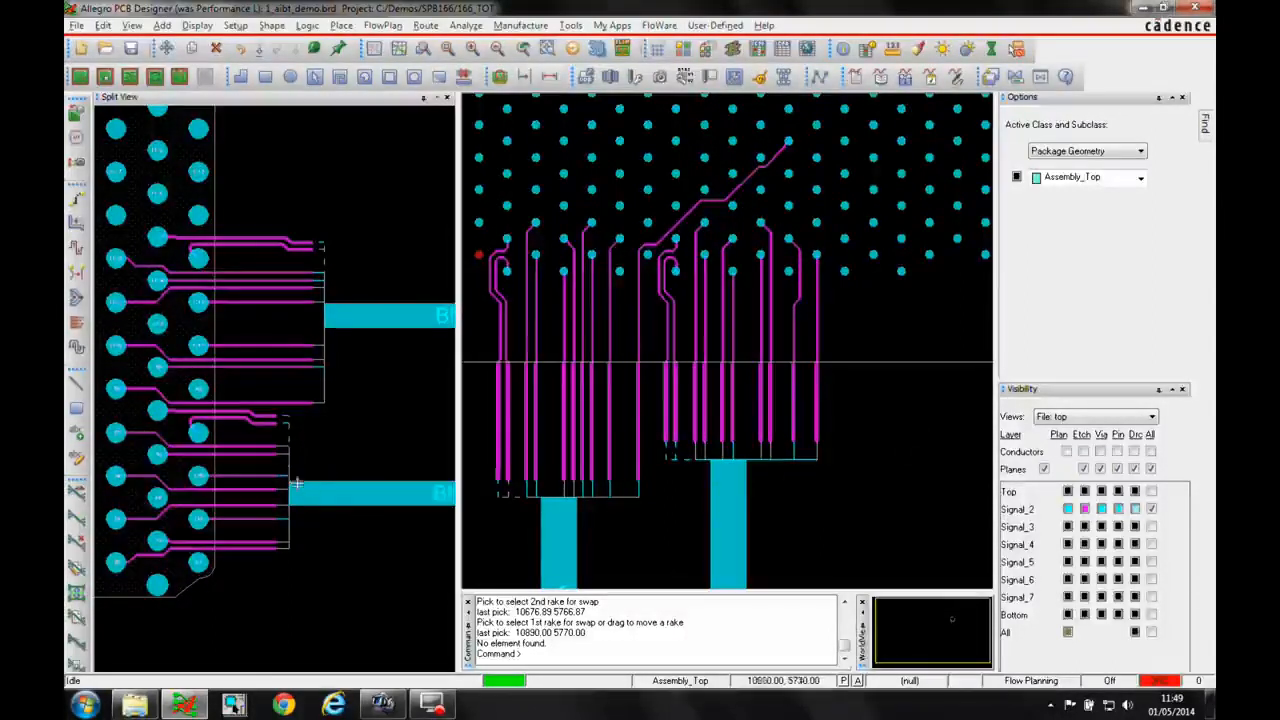
# - Route the resequenced bundle with Auto-I Route Trunk (Prototype) and hide the Signal_2 plan layer
pyautogui.rightClick(745, 485)
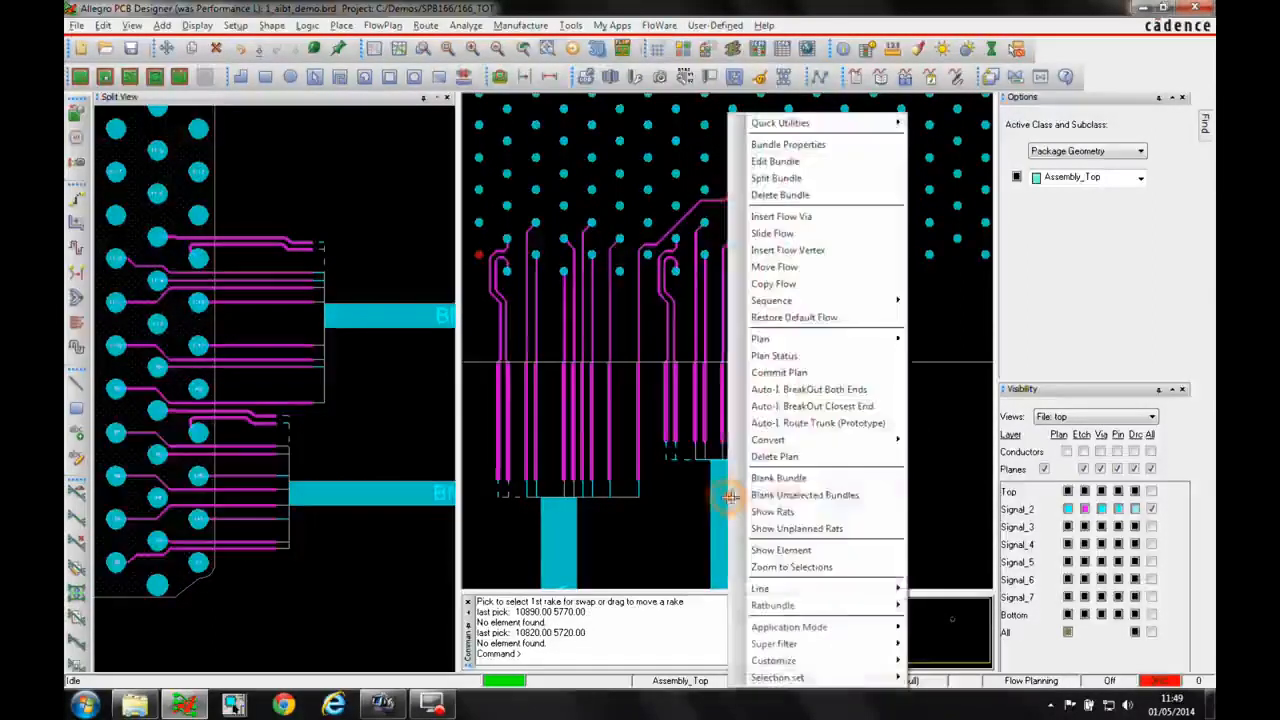
pyautogui.click(820, 422)
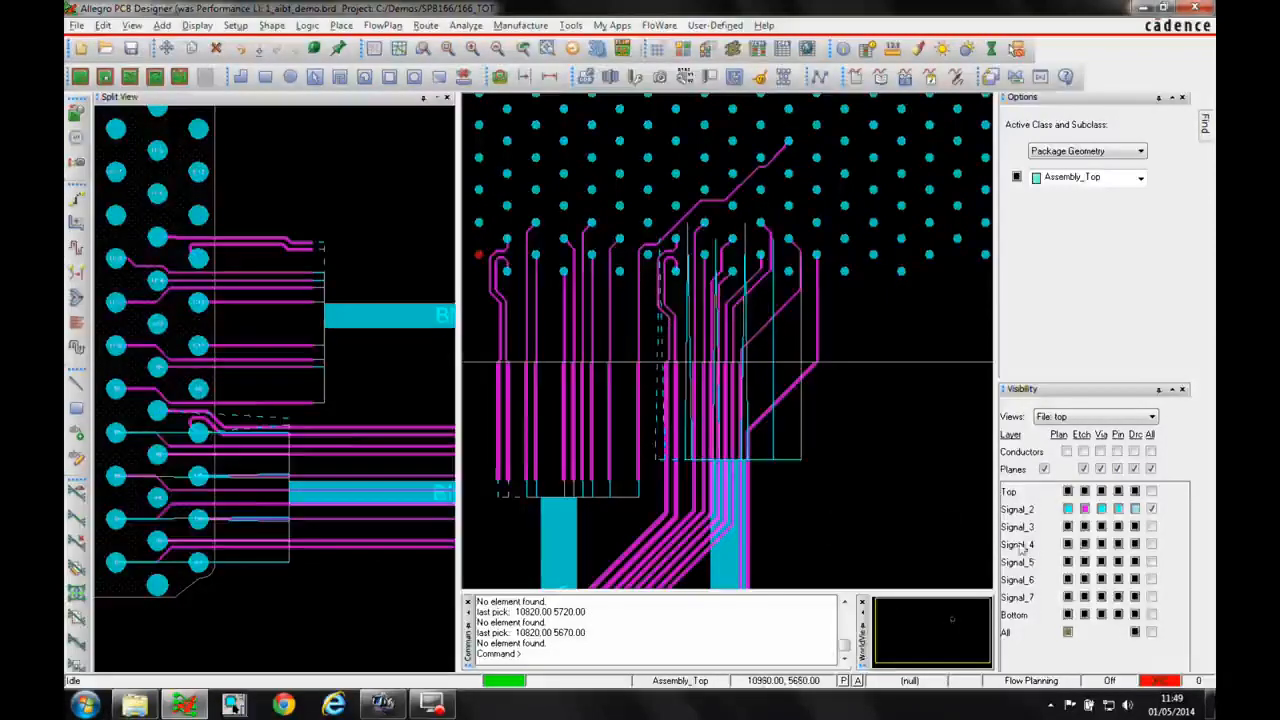
pyautogui.click(1068, 510)
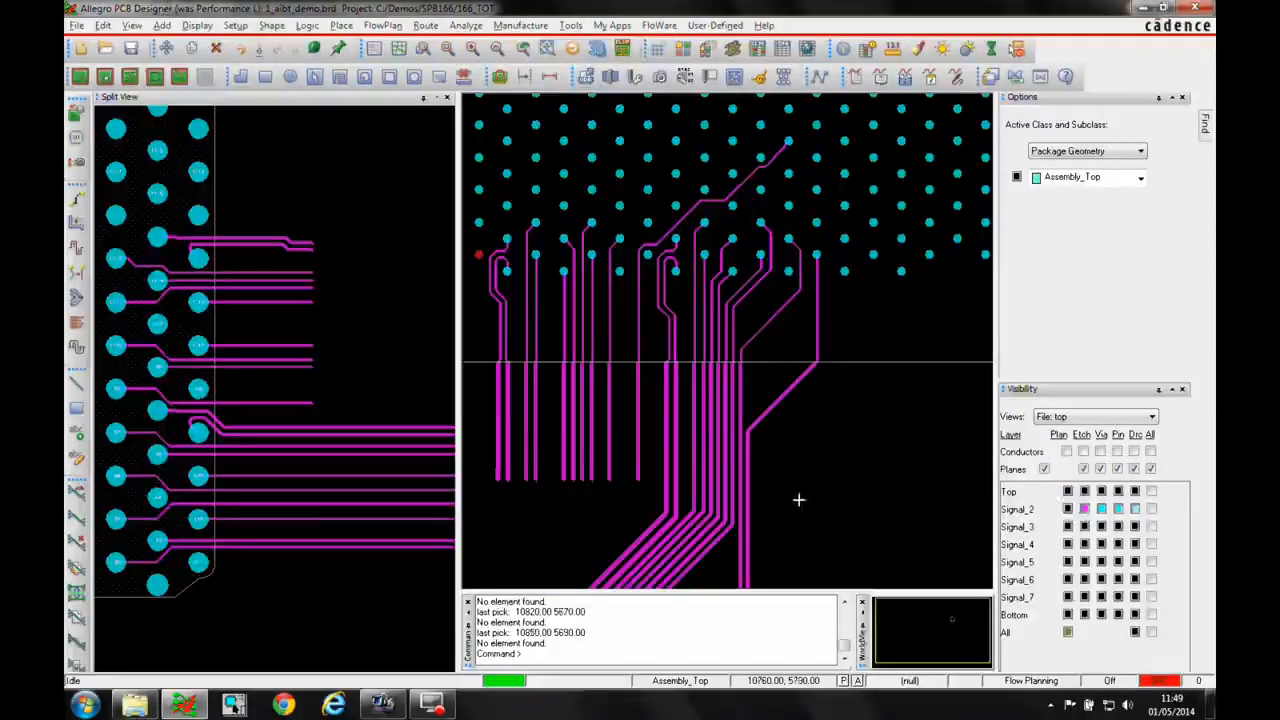
# - Examine the routed trunk traces along their path from the large pin array towards the connector
pyautogui.scroll(-3, 800, 500)
pyautogui.press('Down')
pyautogui.press('Down')
pyautogui.press('Down')
pyautogui.press('Down')
pyautogui.press('Down')
pyautogui.press('Left')
pyautogui.press('Left')
pyautogui.press('Left')
pyautogui.press('Left')
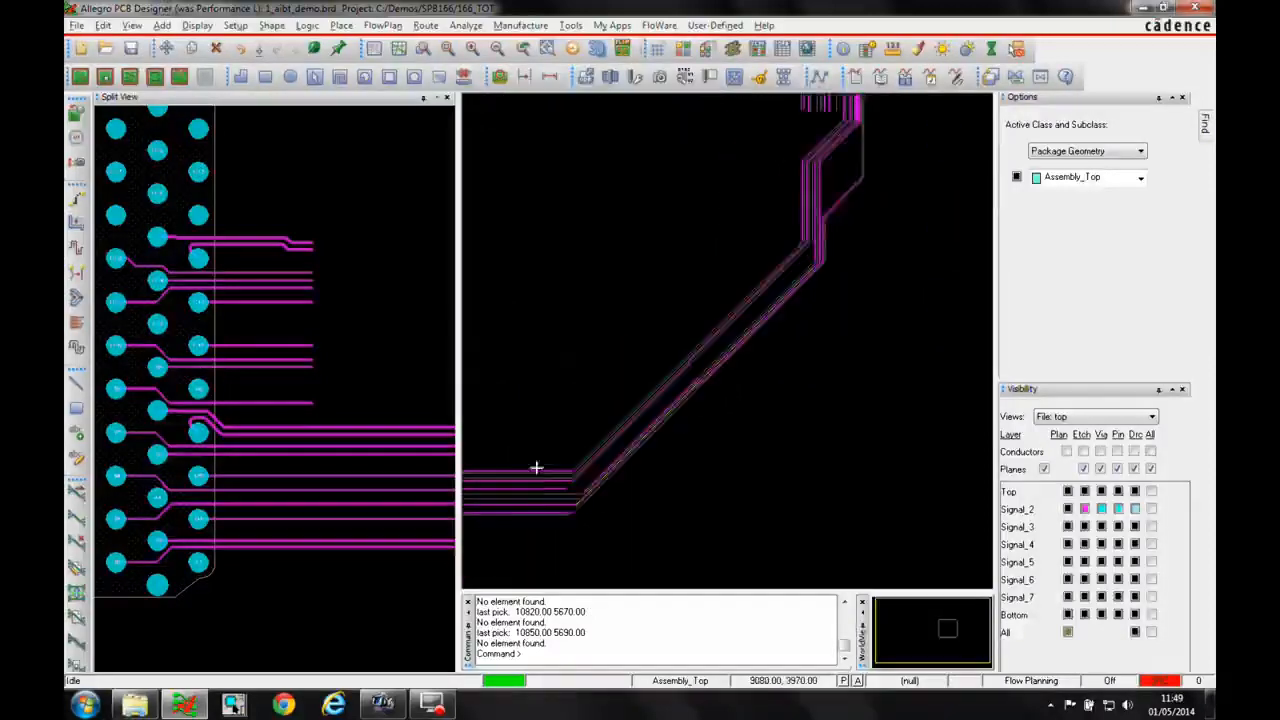
pyautogui.press('Right')
pyautogui.press('Right')
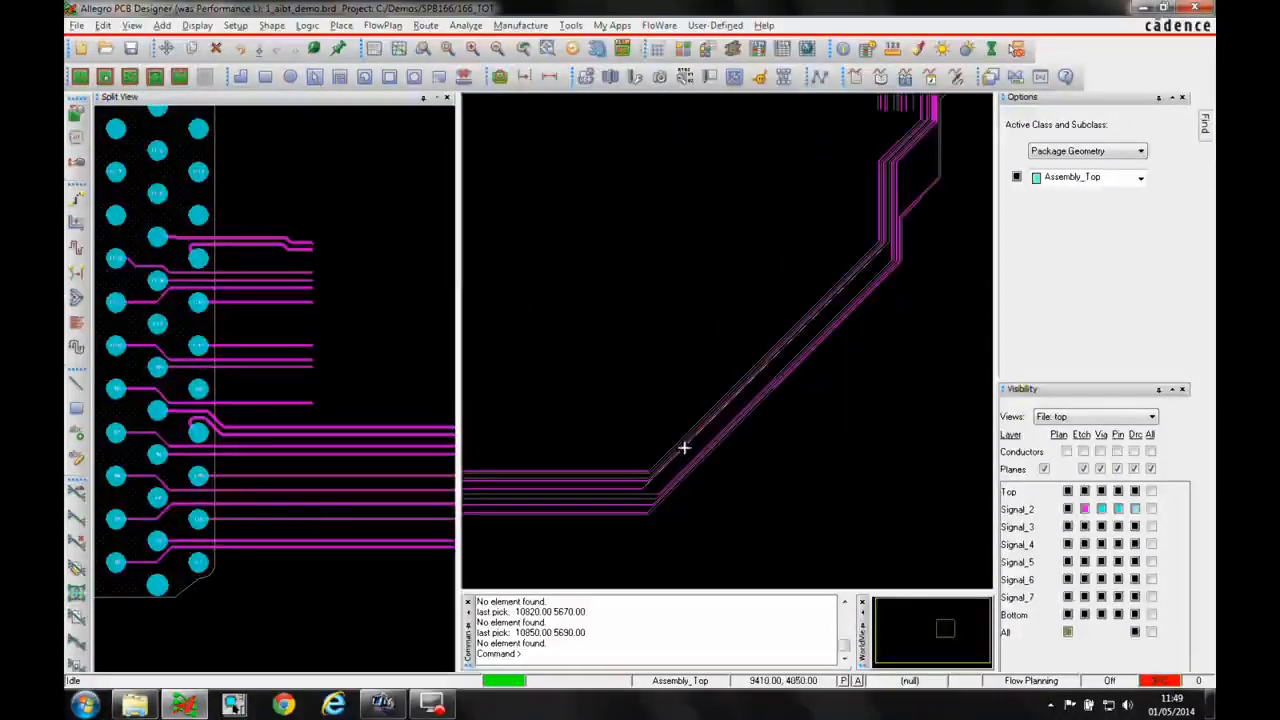